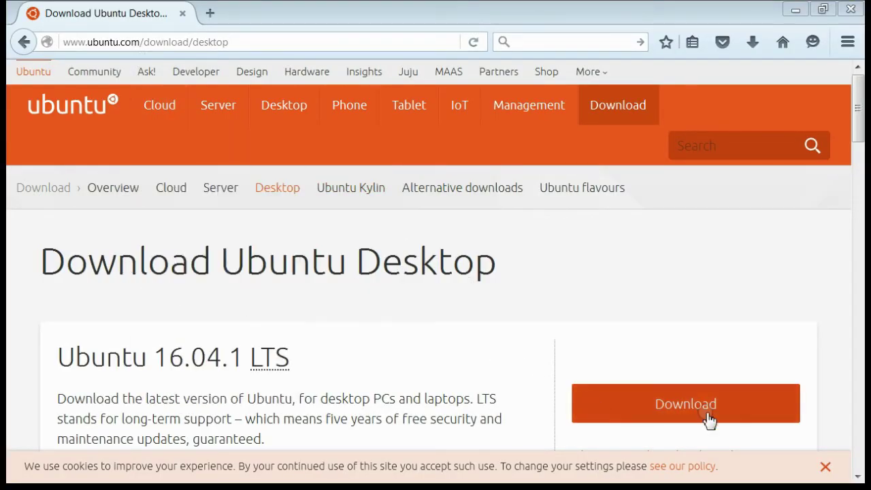
# - Download the Ubuntu 16.04.1 desktop ISO and save it to disk
pyautogui.click(686, 406)
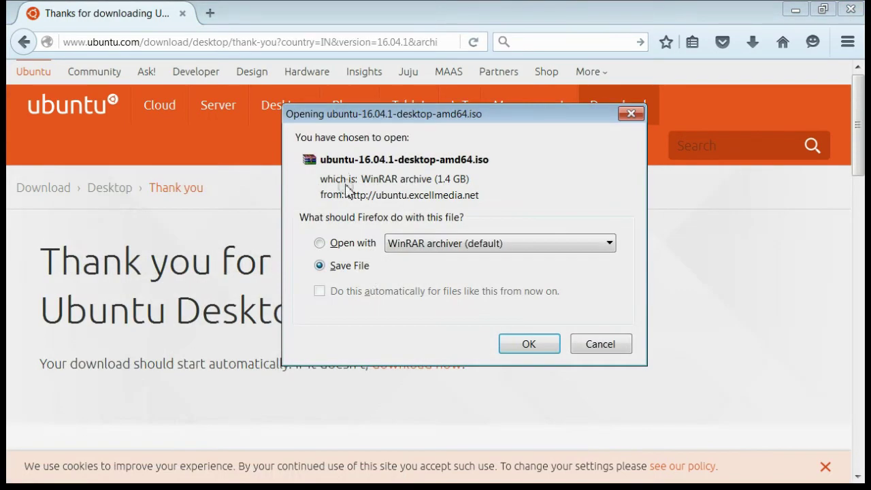
pyautogui.click(533, 350)
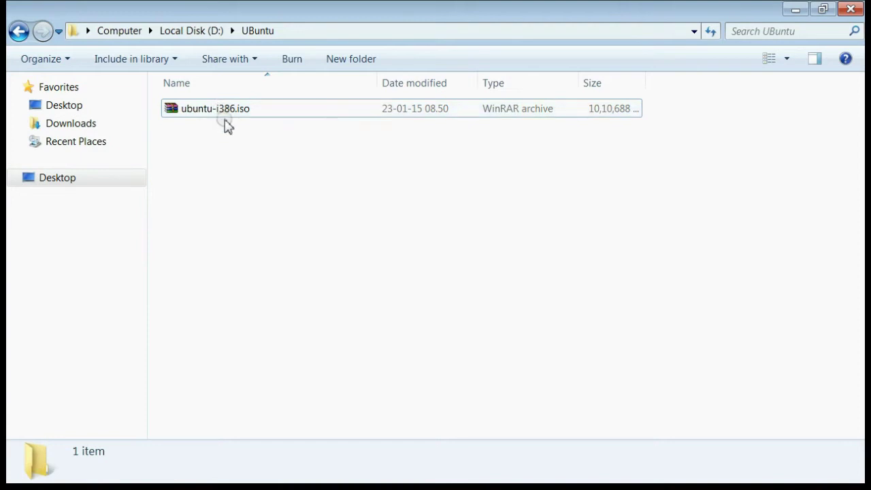
# - Select ubuntu-i386.iso in the UBuntu folder on Local Disk (D:)
pyautogui.click(227, 113)
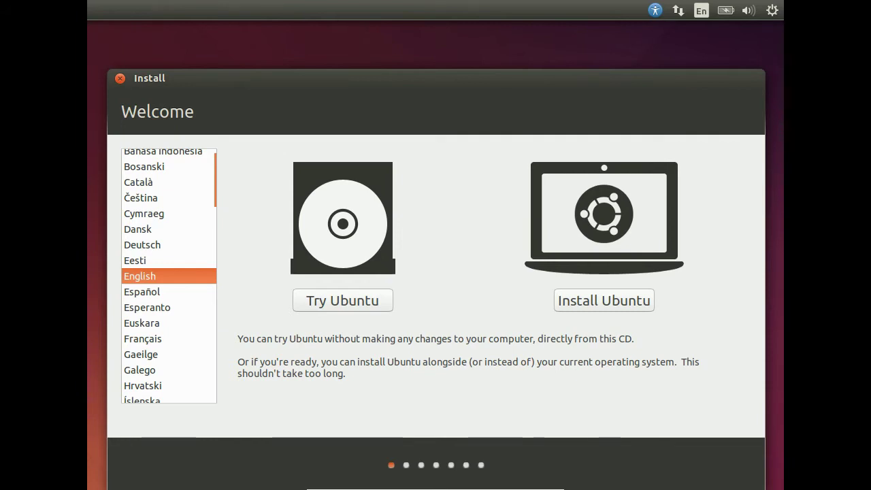
# - Choose Try Ubuntu with English selected to boot the live desktop
pyautogui.click(350, 306)
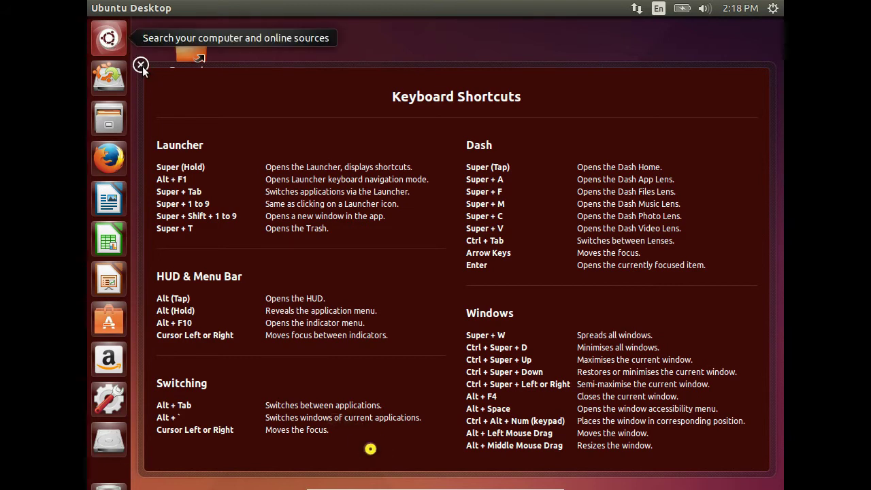
# - Search the Dash for 'gparted' and launch GParted Partition Editor
pyautogui.click(107, 40)
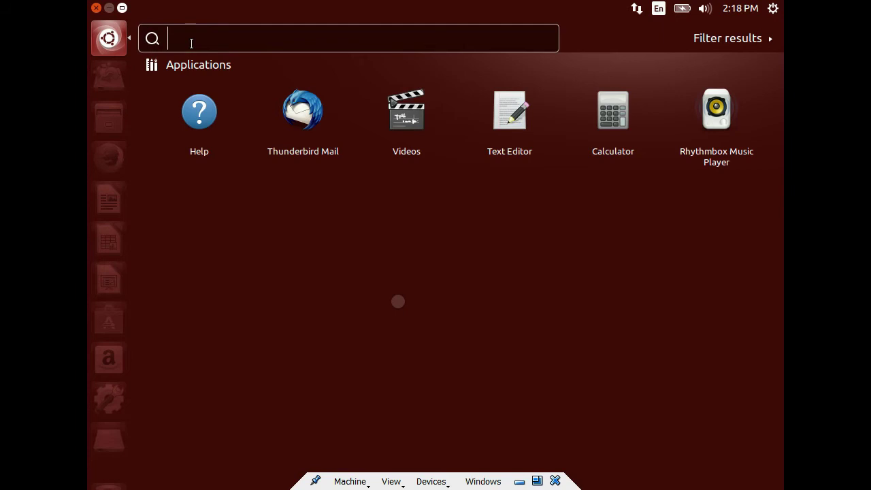
pyautogui.write('gp')
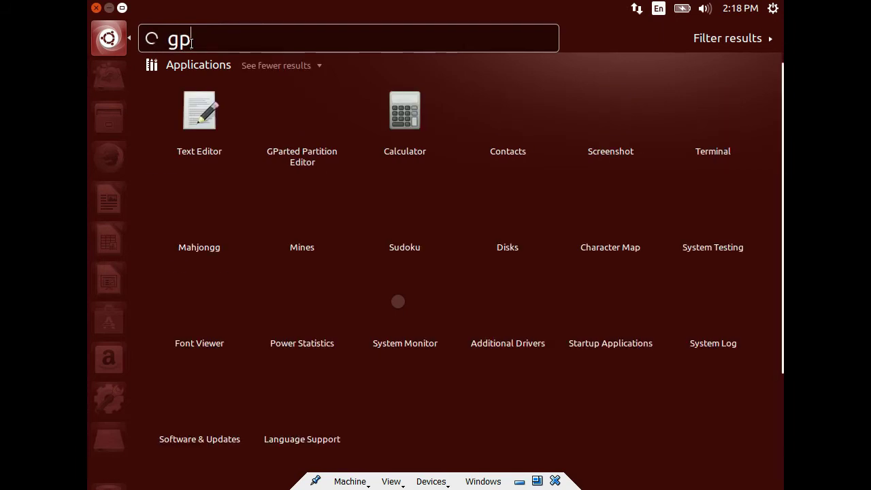
pyautogui.write('arted')
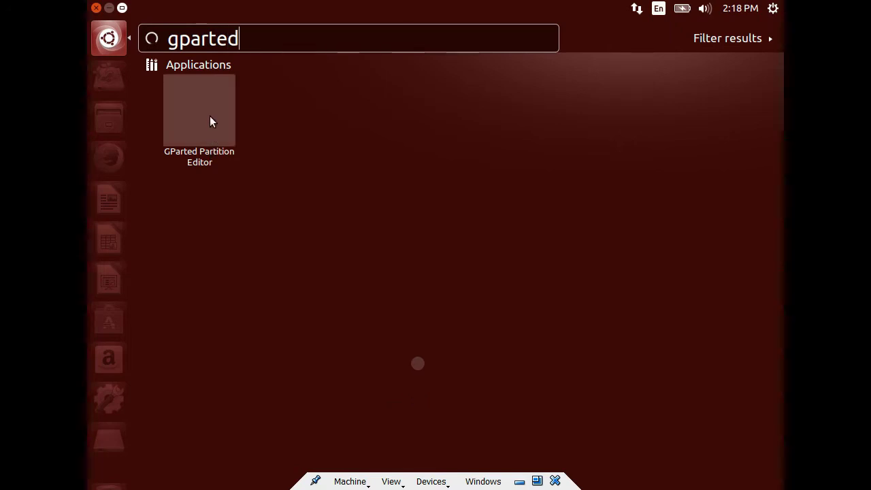
pyautogui.click(210, 115)
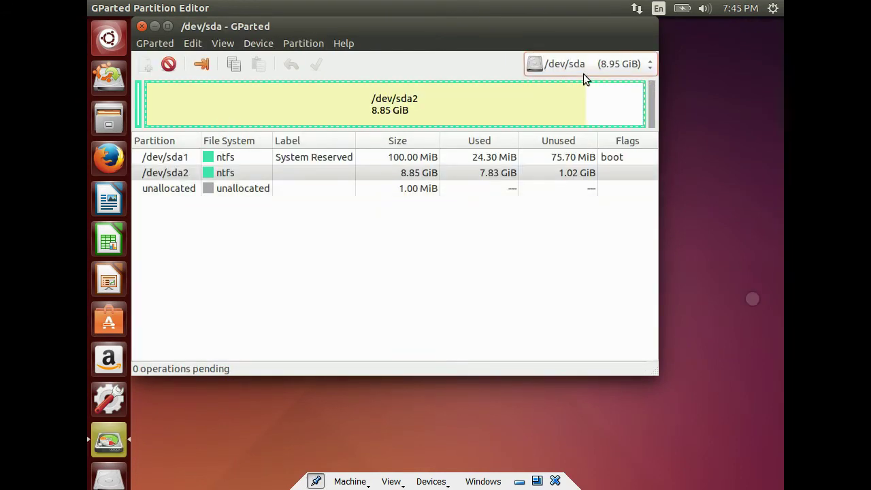
# - Switch GParted to /dev/sdb and select its 10.68 GiB unallocated space
pyautogui.click(586, 70)
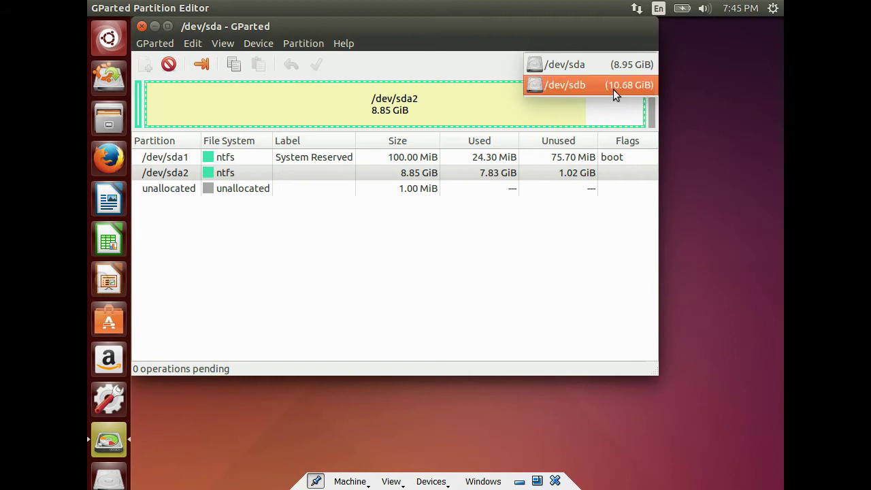
pyautogui.click(599, 86)
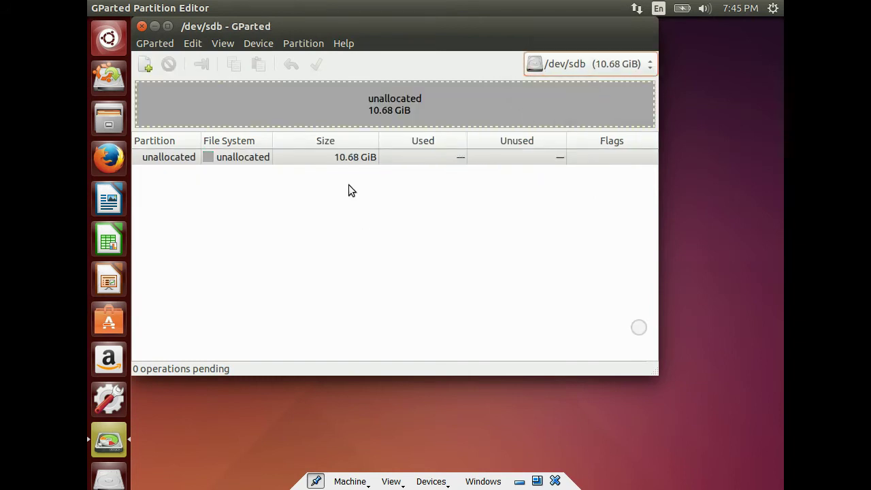
pyautogui.click(362, 159)
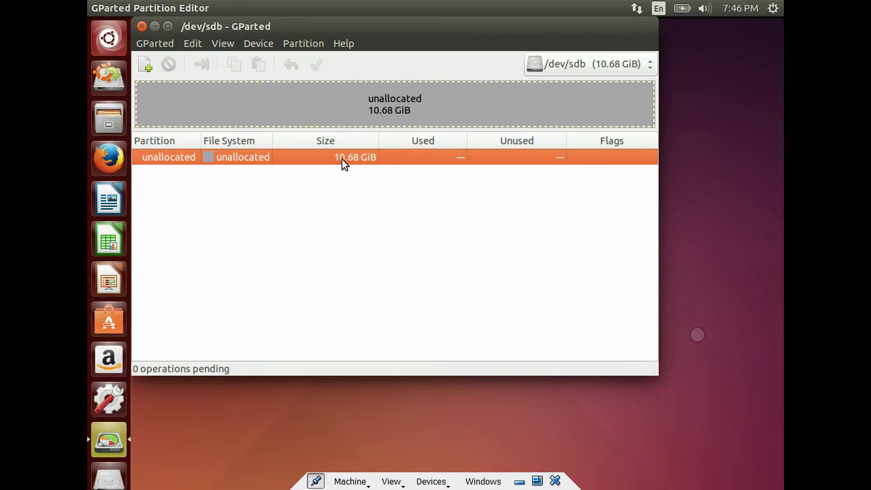
# - Queue a 2935 MiB primary linux-swap partition, leaving 7.81 GiB unallocated
pyautogui.rightClick(341, 159)
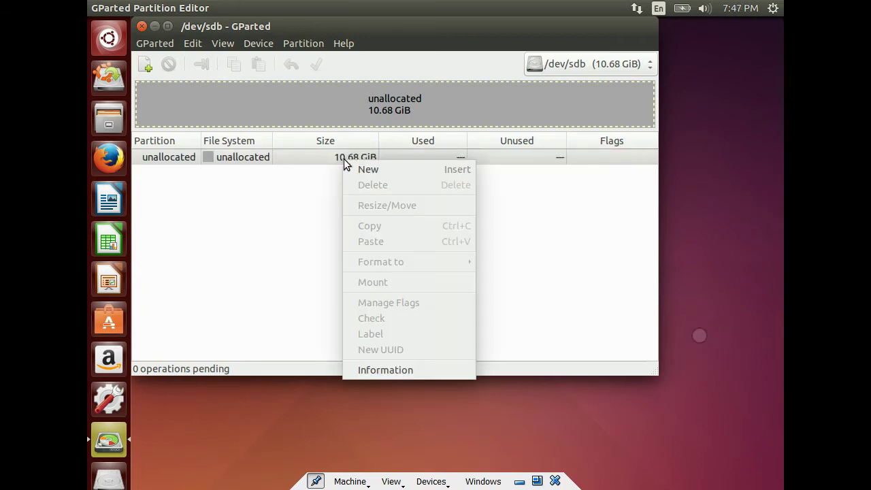
pyautogui.click(353, 169)
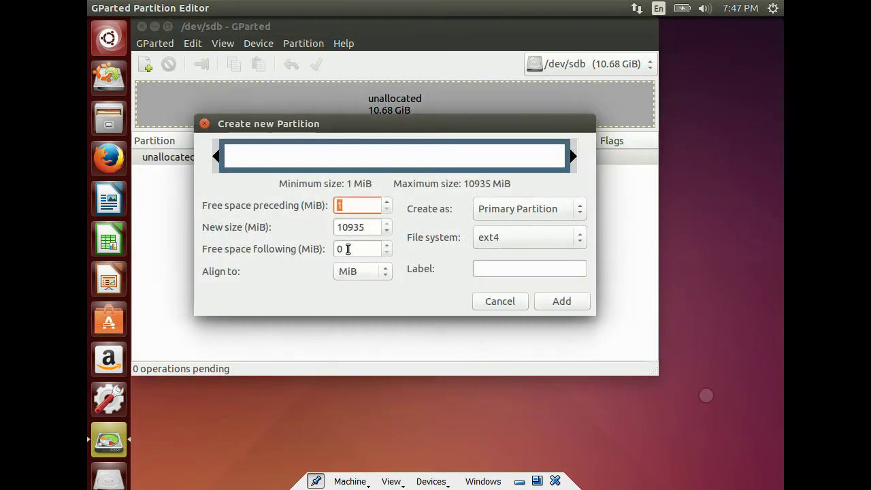
pyautogui.click(348, 229)
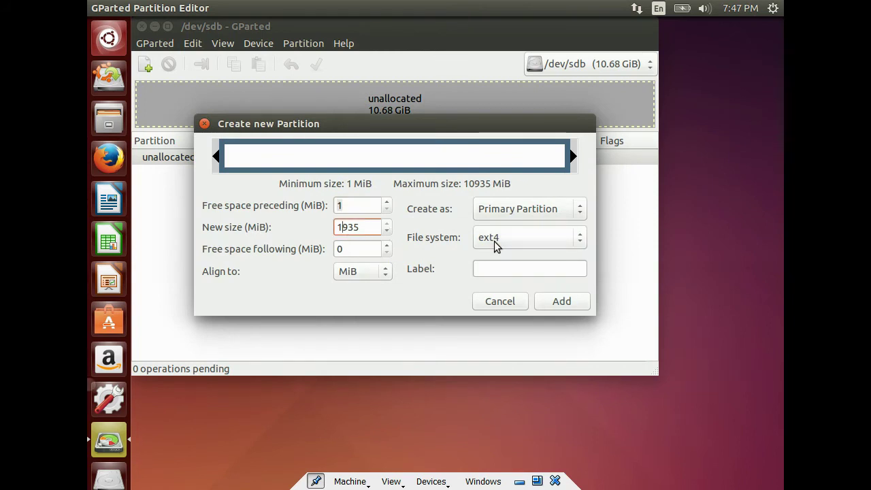
pyautogui.press('BackSpace')
pyautogui.write('2')
pyautogui.click(575, 240)
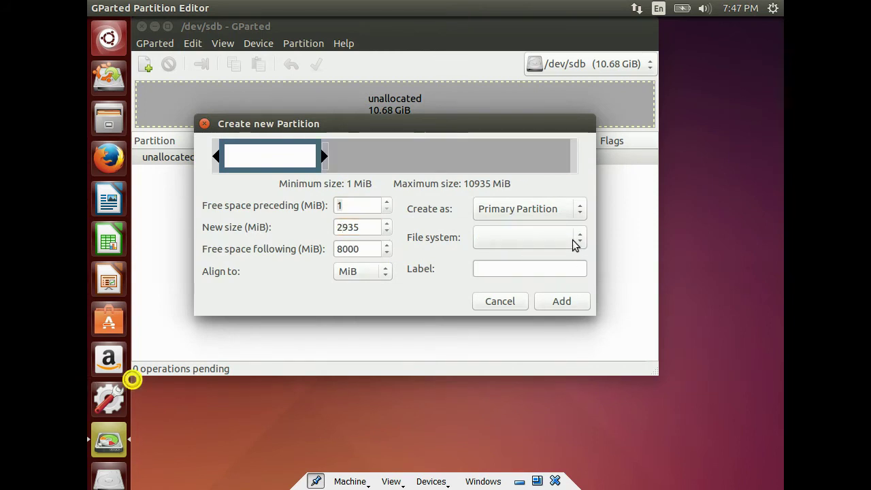
pyautogui.click(534, 349)
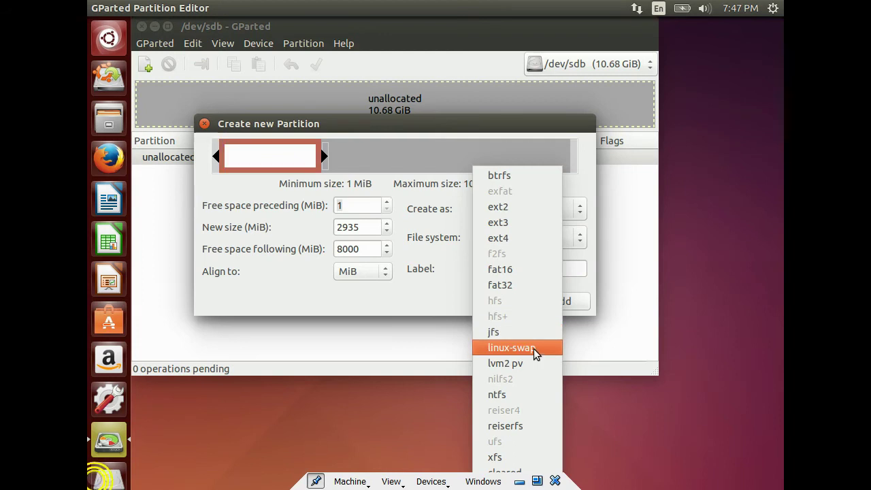
pyautogui.click(554, 301)
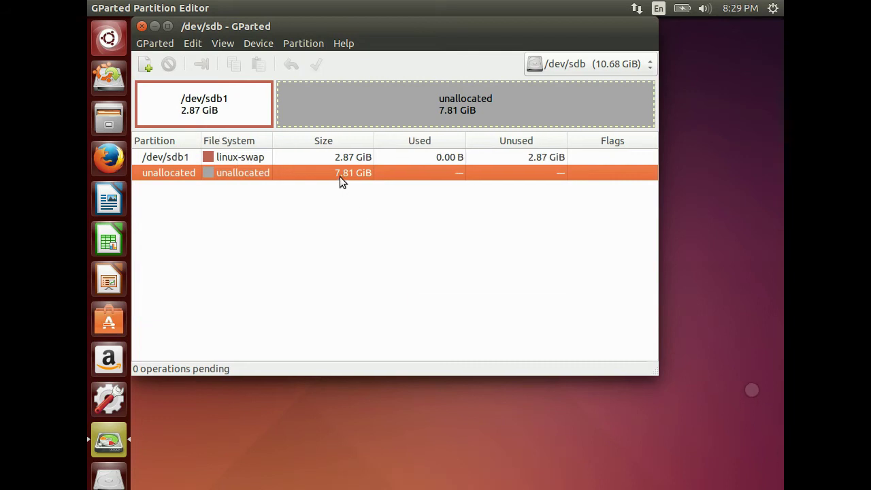
# - Queue a 7.81 GiB ext4 primary partition labelled '/' in the remaining space
pyautogui.rightClick(339, 177)
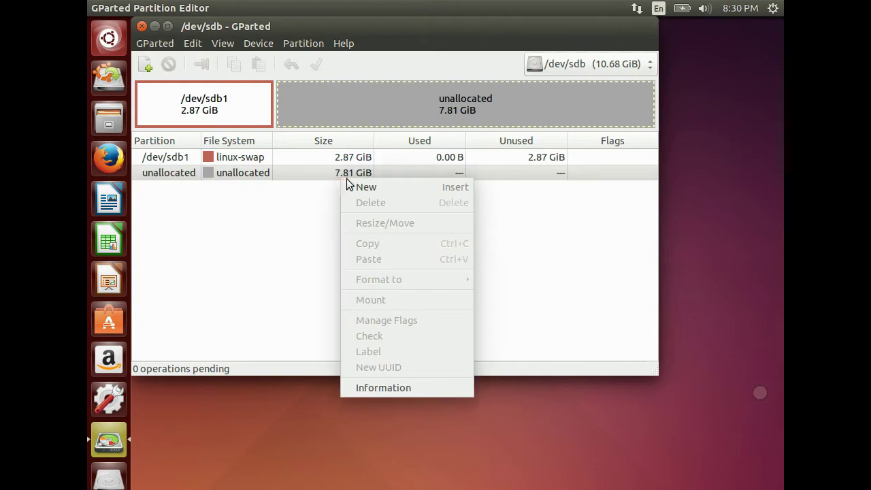
pyautogui.click(356, 185)
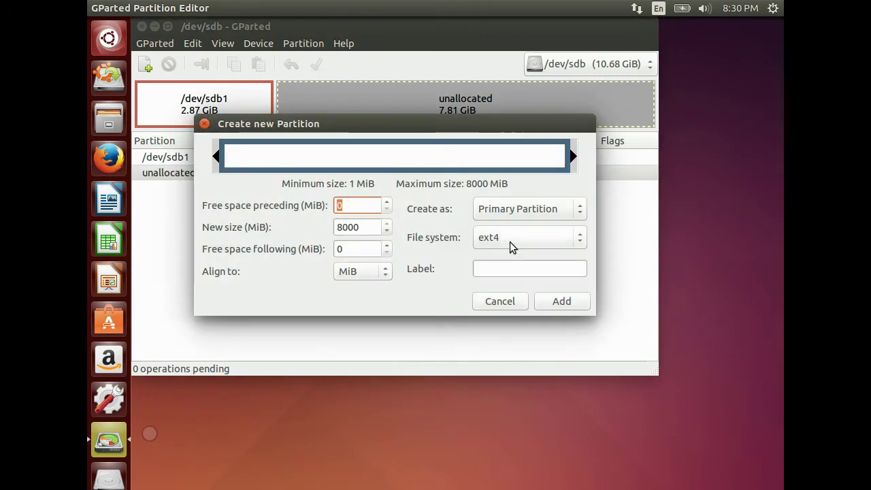
pyautogui.click(525, 269)
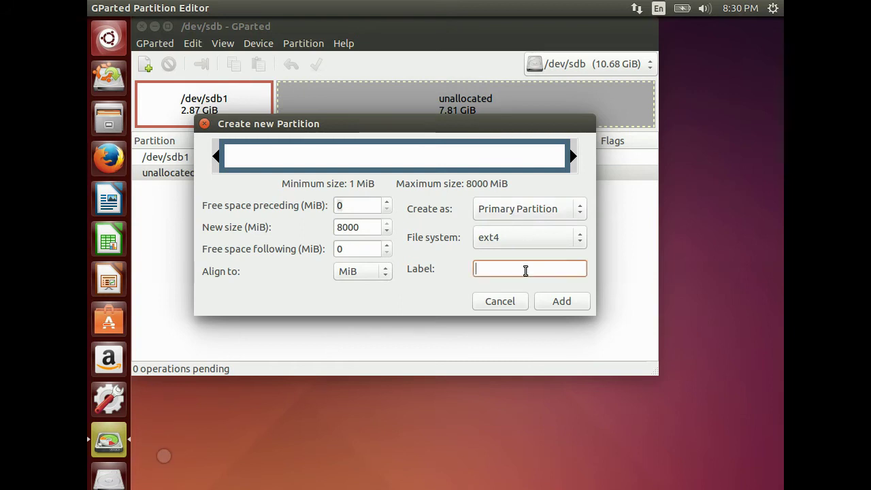
pyautogui.write('/')
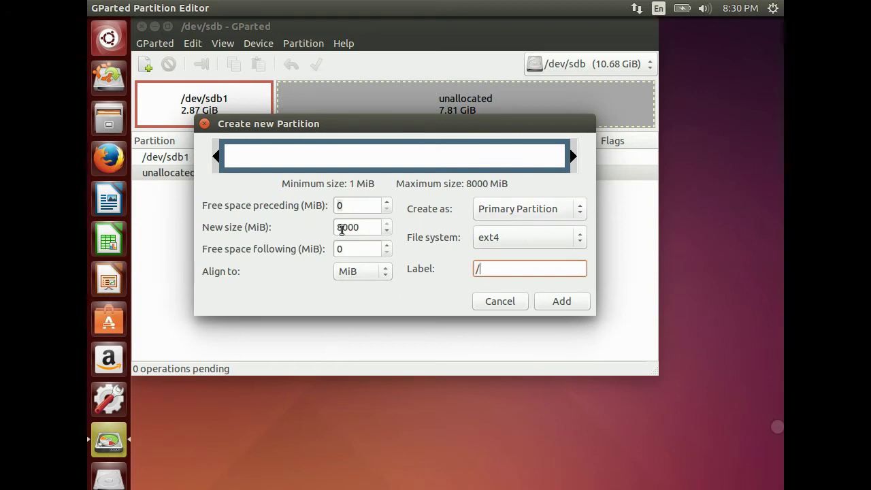
pyautogui.click(581, 302)
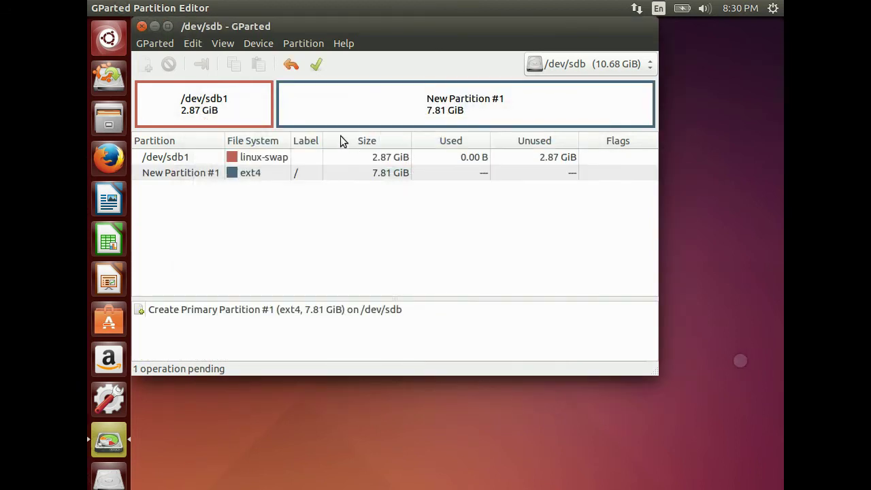
# - Apply the pending swap and ext4 partitions to /dev/sdb, then close GParted
pyautogui.click(317, 67)
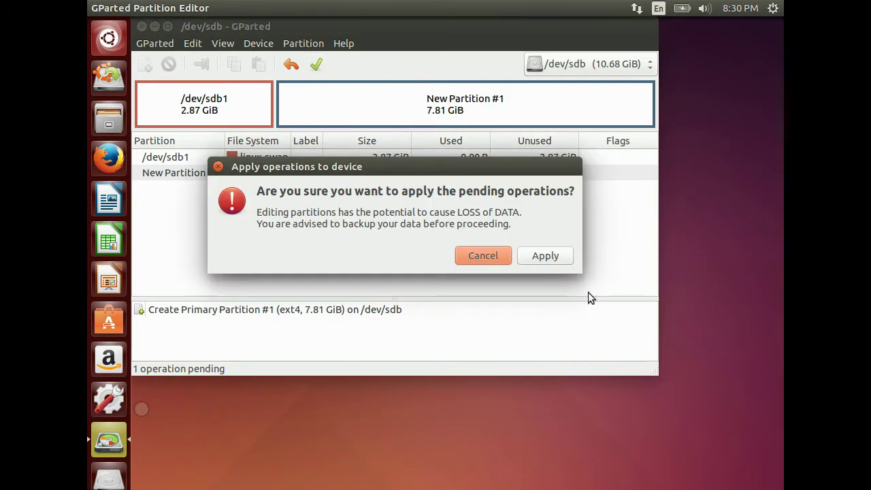
pyautogui.click(522, 255)
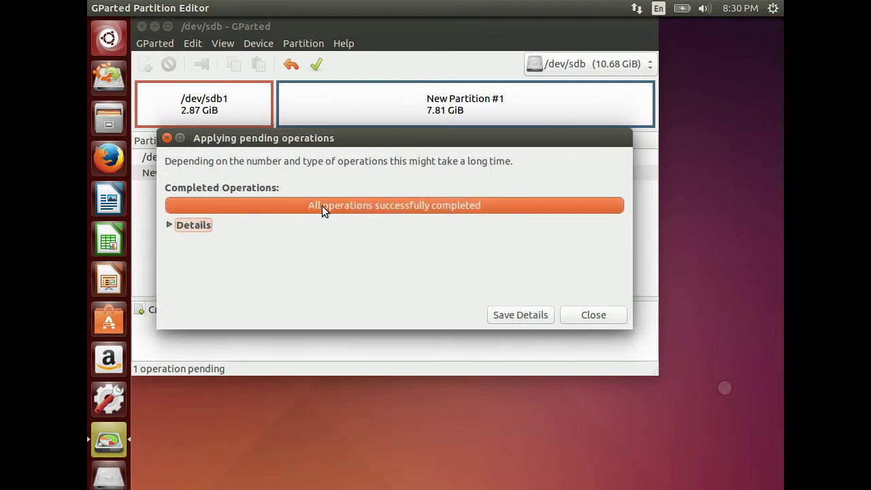
pyautogui.click(606, 315)
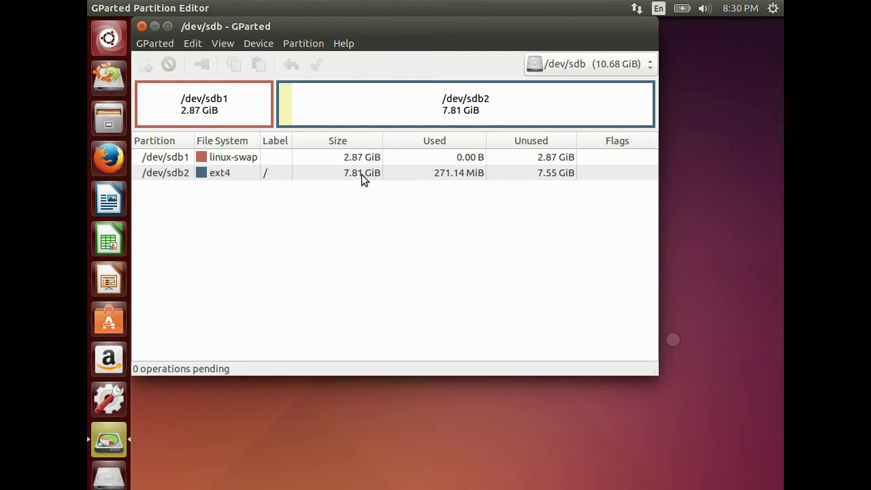
pyautogui.click(143, 27)
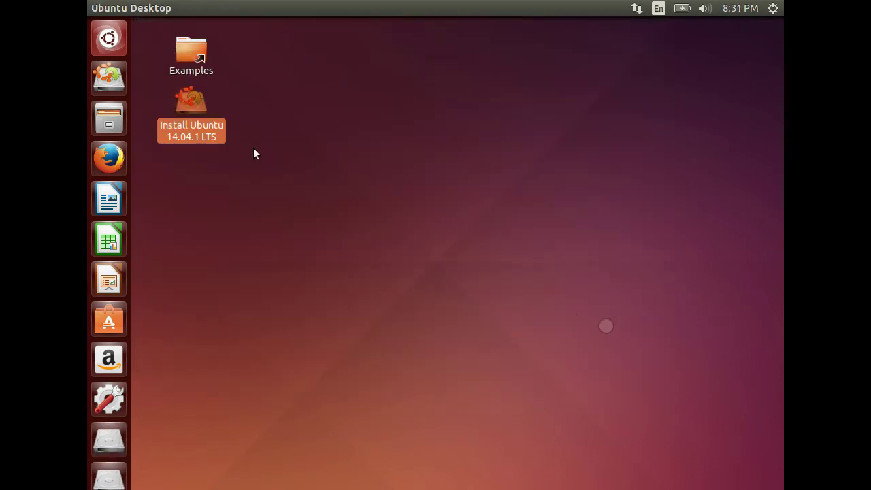
# - Launch the Install Ubuntu 14.04.1 LTS installer and continue with English
pyautogui.doubleClick(195, 134)
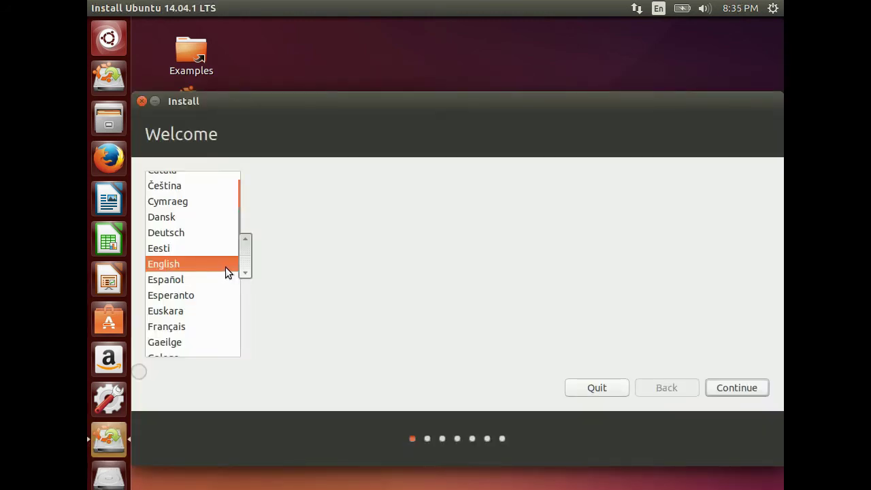
pyautogui.click(740, 393)
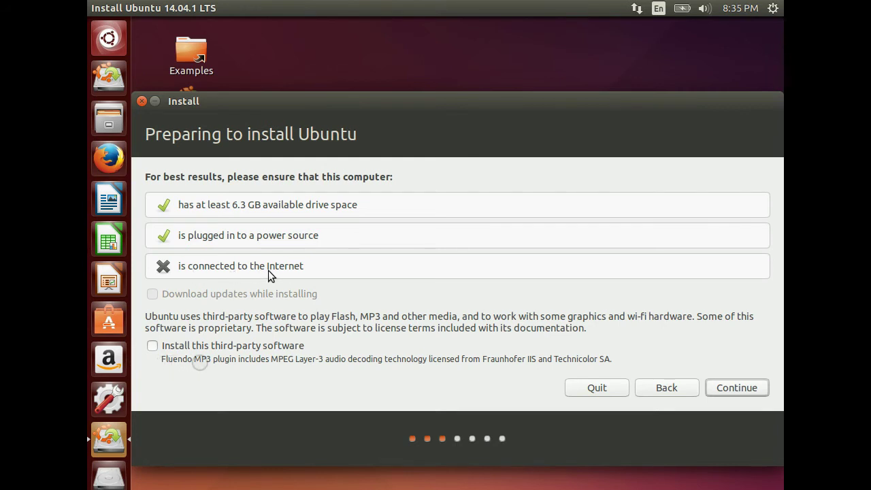
# - Continue past the checks and choose 'Something else' for manual partitioning
pyautogui.click(762, 389)
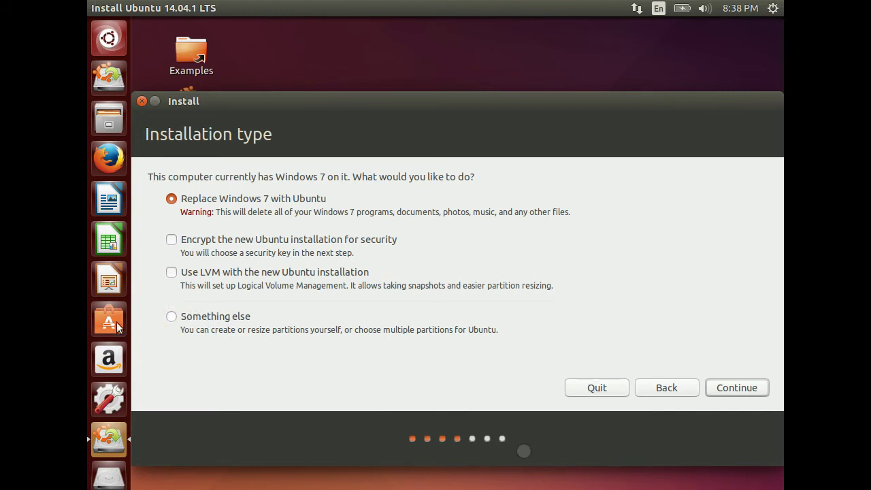
pyautogui.click(178, 319)
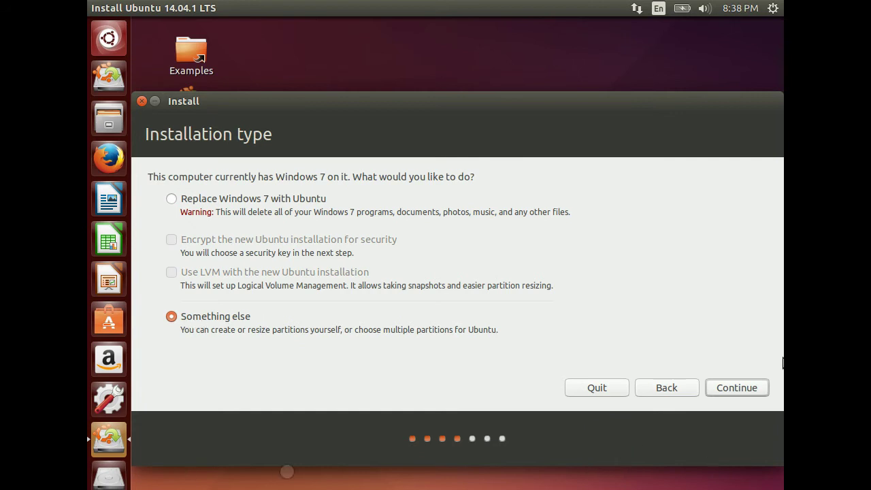
pyautogui.click(726, 389)
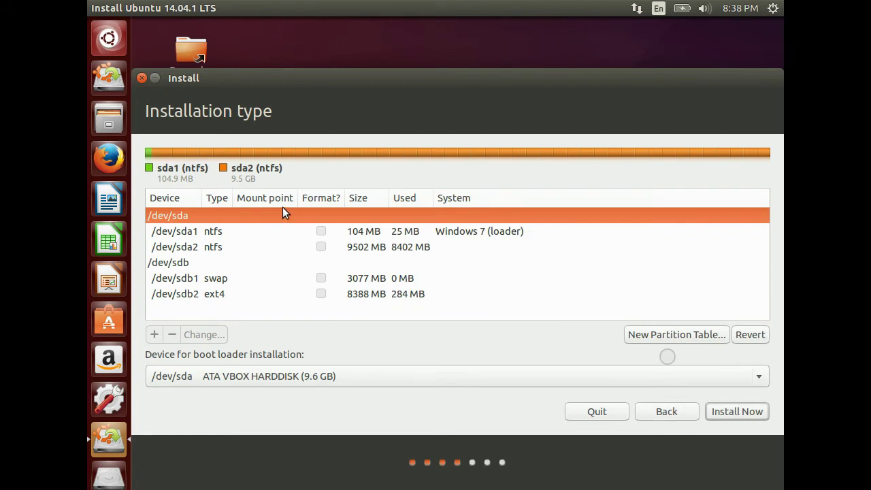
# - Set /dev/sdb2 to Ext4 journaling file system mounted at /, unformatted
pyautogui.click(235, 278)
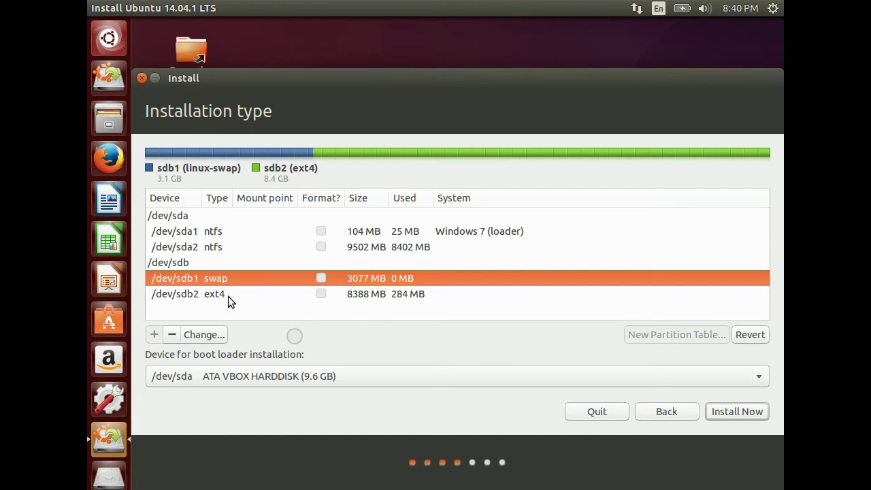
pyautogui.click(228, 296)
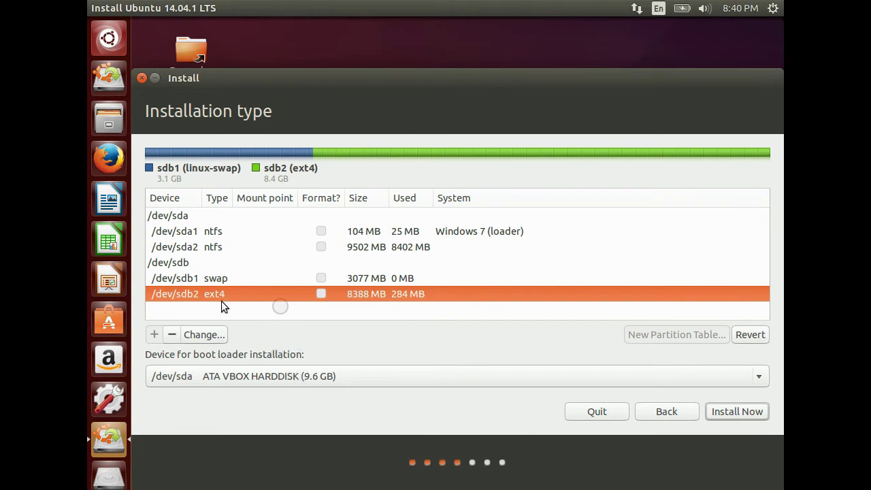
pyautogui.click(211, 335)
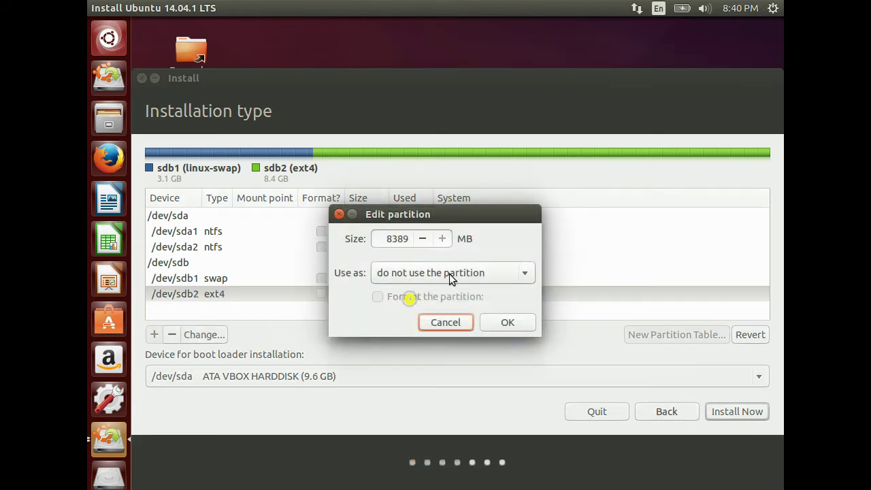
pyautogui.click(450, 273)
pyautogui.click(449, 273)
pyautogui.click(446, 269)
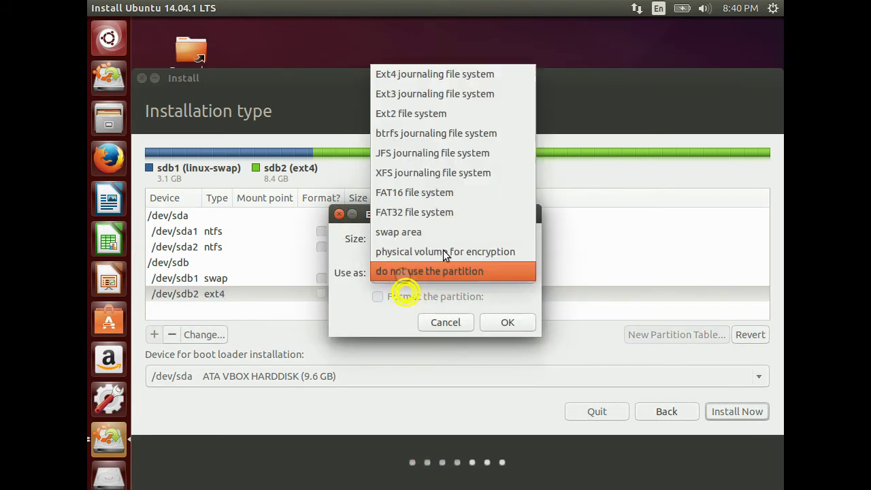
pyautogui.click(442, 76)
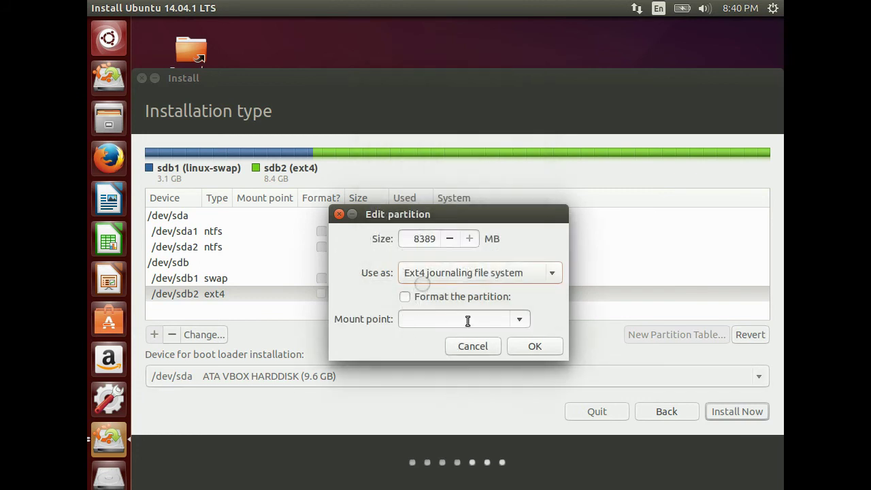
pyautogui.click(468, 319)
pyautogui.click(535, 348)
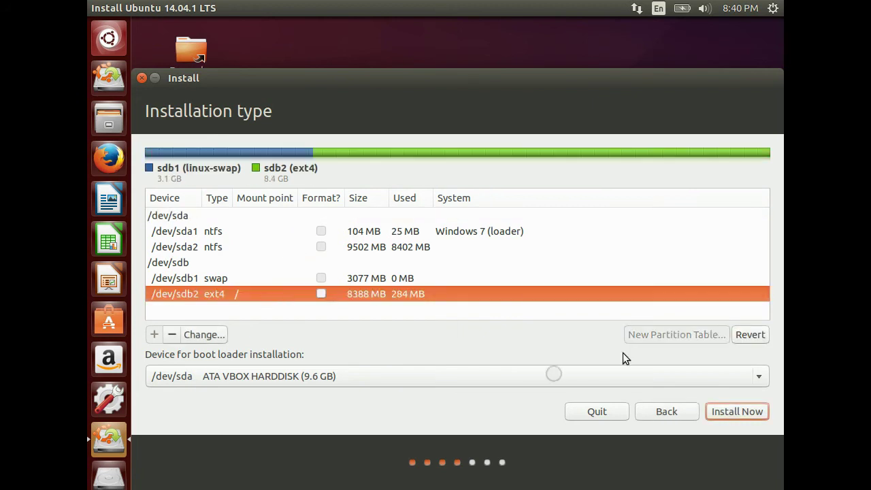
# - Install on the chosen partitions without formatting /dev/sdb2, keeping New York and the English (US) keyboard
pyautogui.click(763, 411)
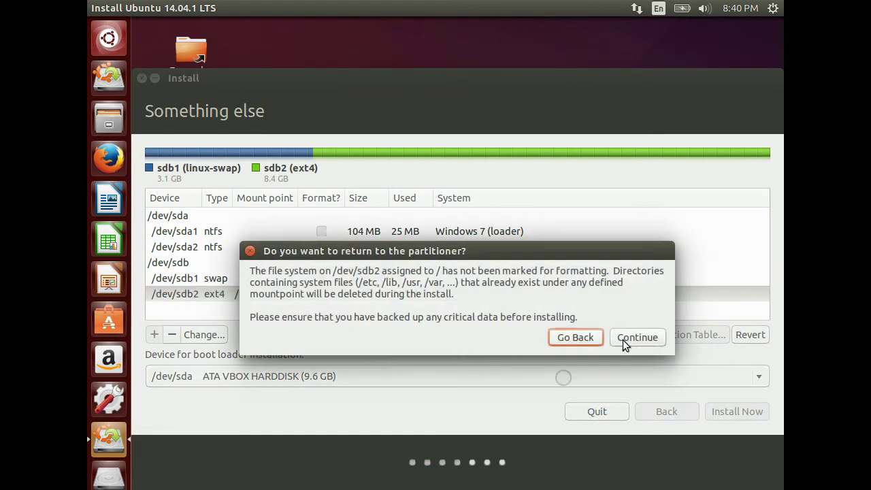
pyautogui.click(633, 338)
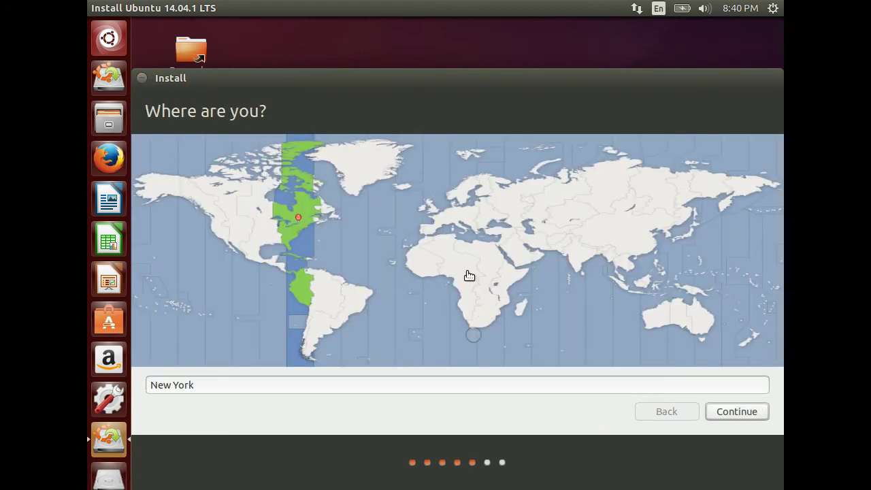
pyautogui.click(754, 411)
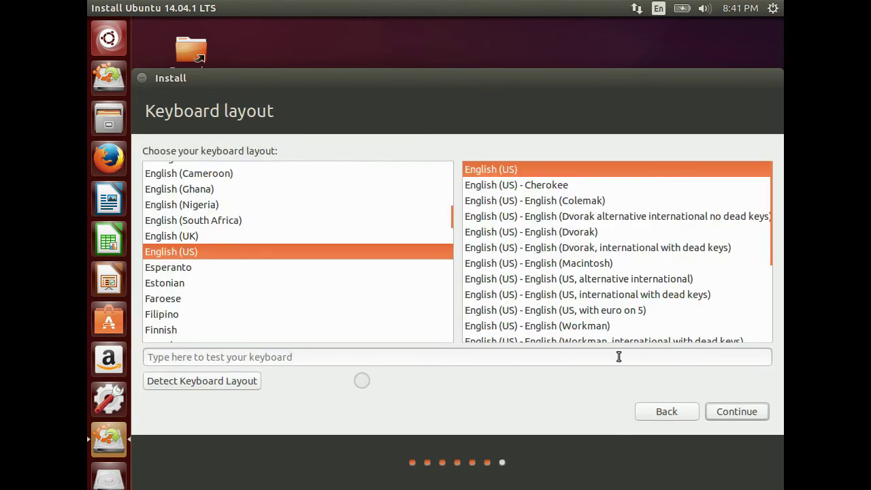
pyautogui.click(746, 412)
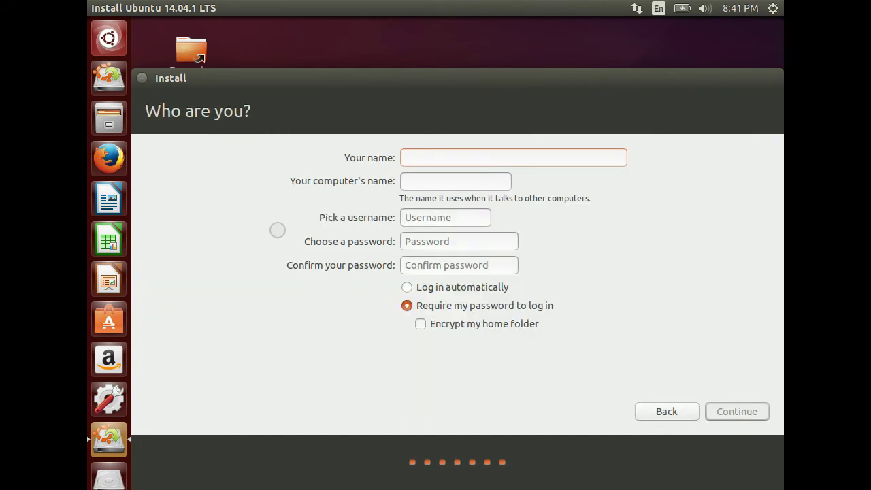
# - Enter 'linux' as the name and trim the computer name down to linux
pyautogui.write('linux')
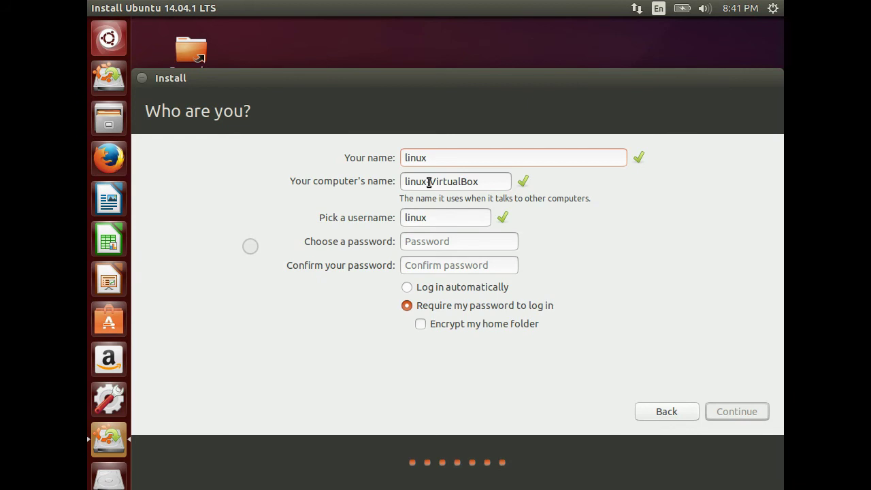
pyautogui.moveTo(510, 181); pyautogui.dragTo(432, 181)
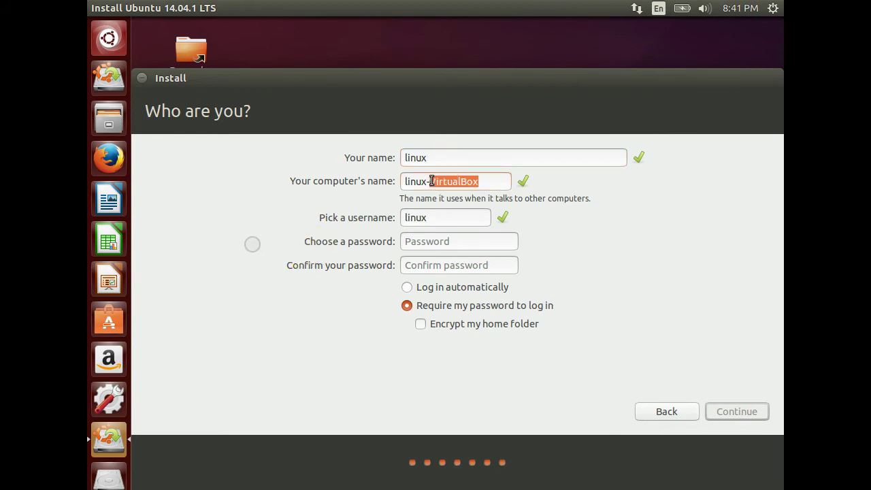
pyautogui.press('BackSpace')
pyautogui.press('BackSpace')
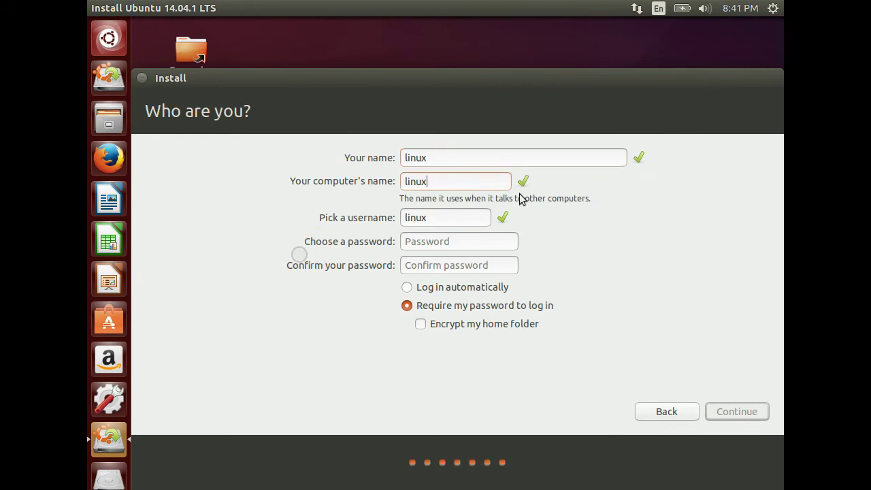
# - Type the account password and move to the password confirmation field
pyautogui.click(453, 244)
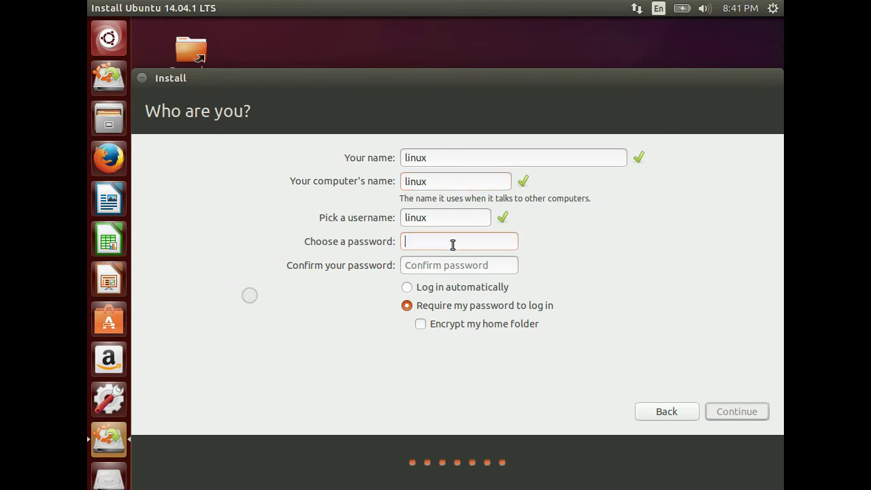
pyautogui.write('linux')
pyautogui.press('Tab')
pyautogui.write('linux')
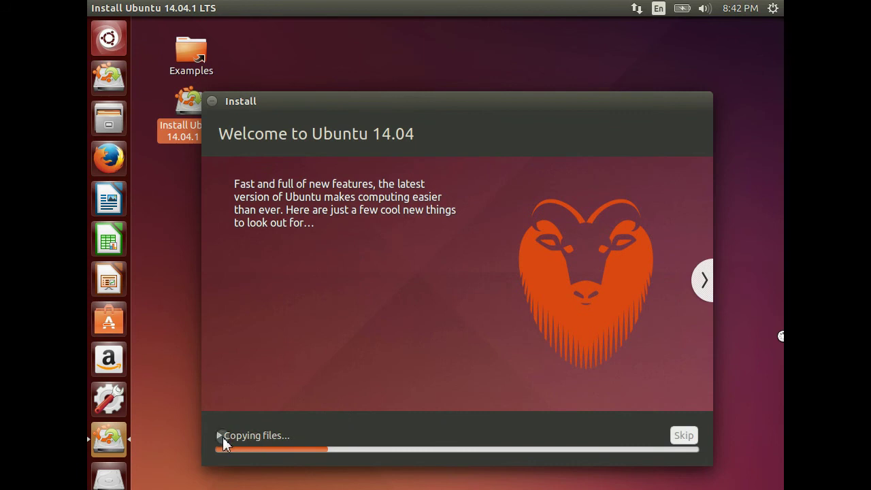
# - Expand 'Copying files...' to follow the installation log until installation completes
pyautogui.click(218, 437)
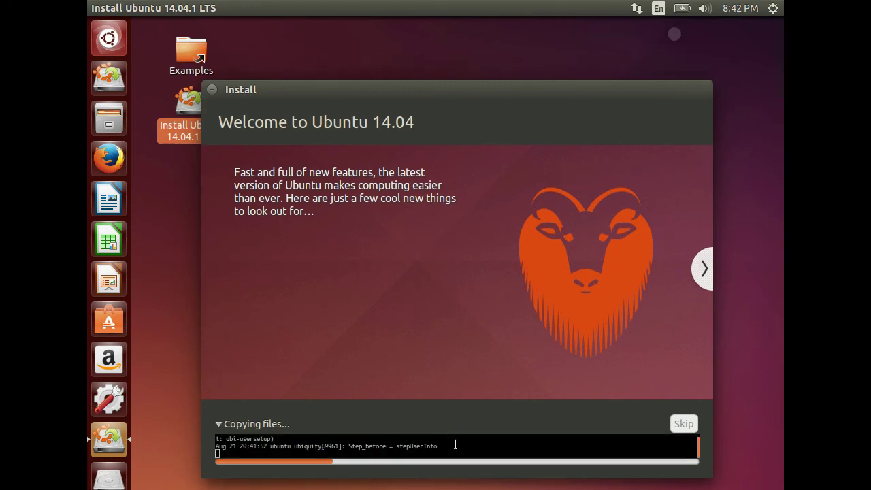
pyautogui.moveTo(455, 443); pyautogui.dragTo(217, 438)
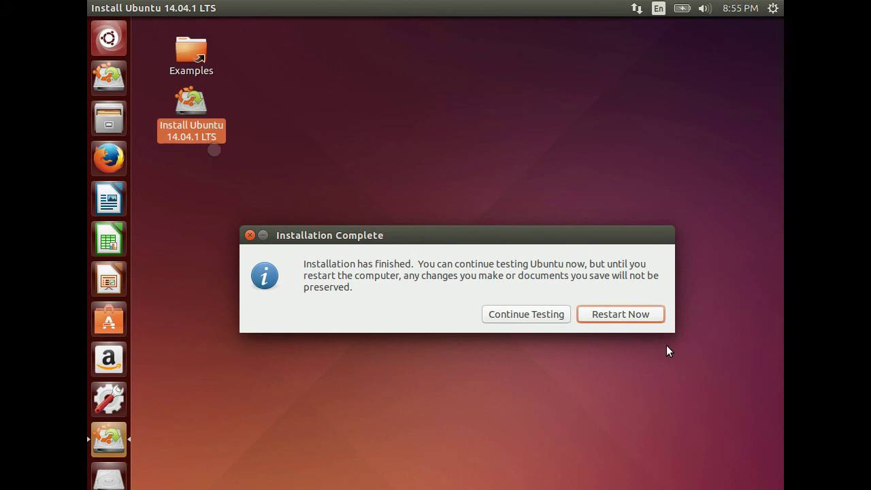
# - Choose Restart Now in the Installation Complete dialog to reboot into the GRUB menu
pyautogui.click(636, 316)
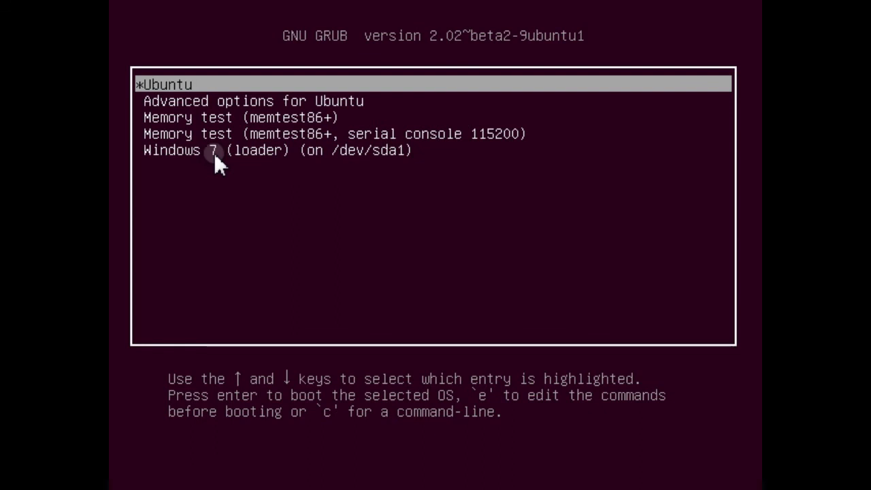
# - Boot the Ubuntu GRUB entry and enter the account password at the login screen
pyautogui.click(242, 80)
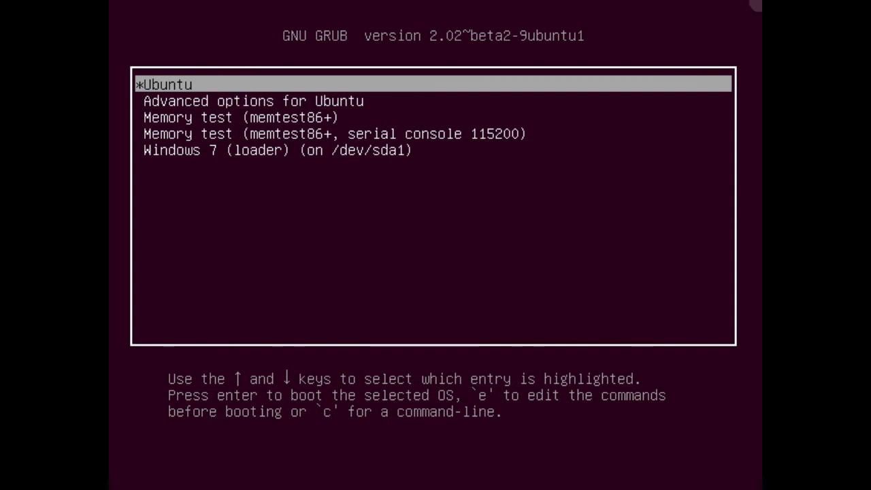
pyautogui.press('Return')
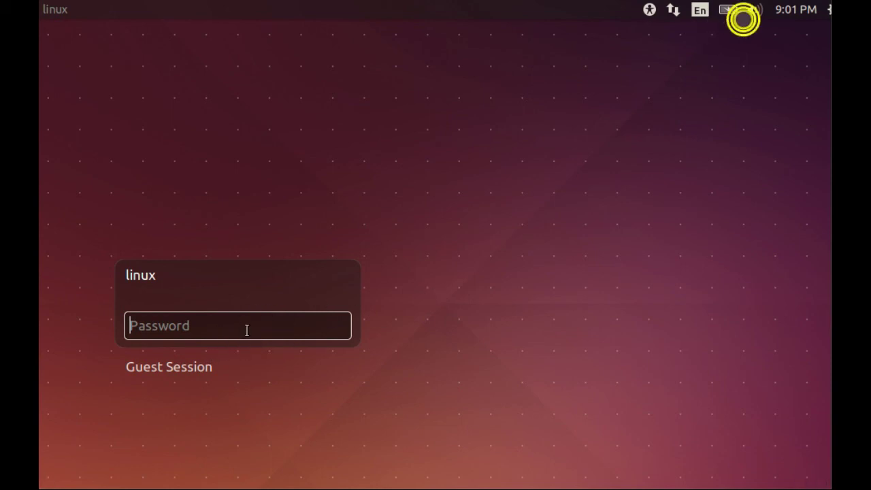
pyautogui.write('••')
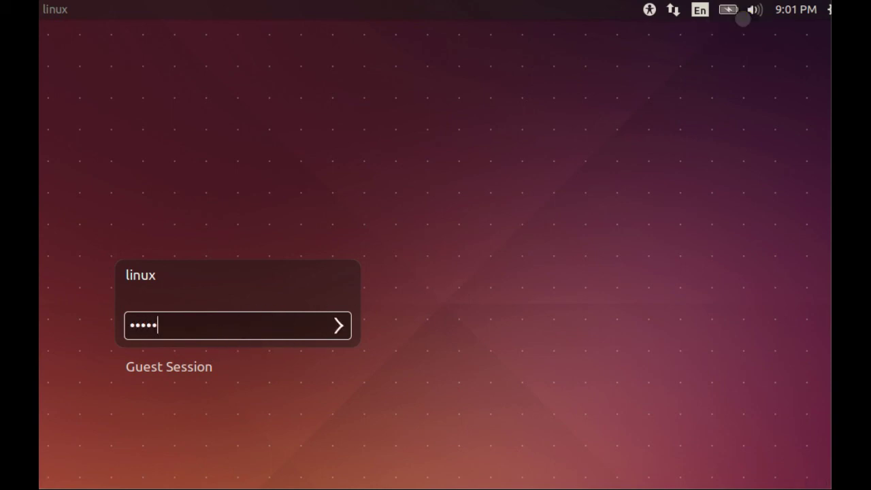